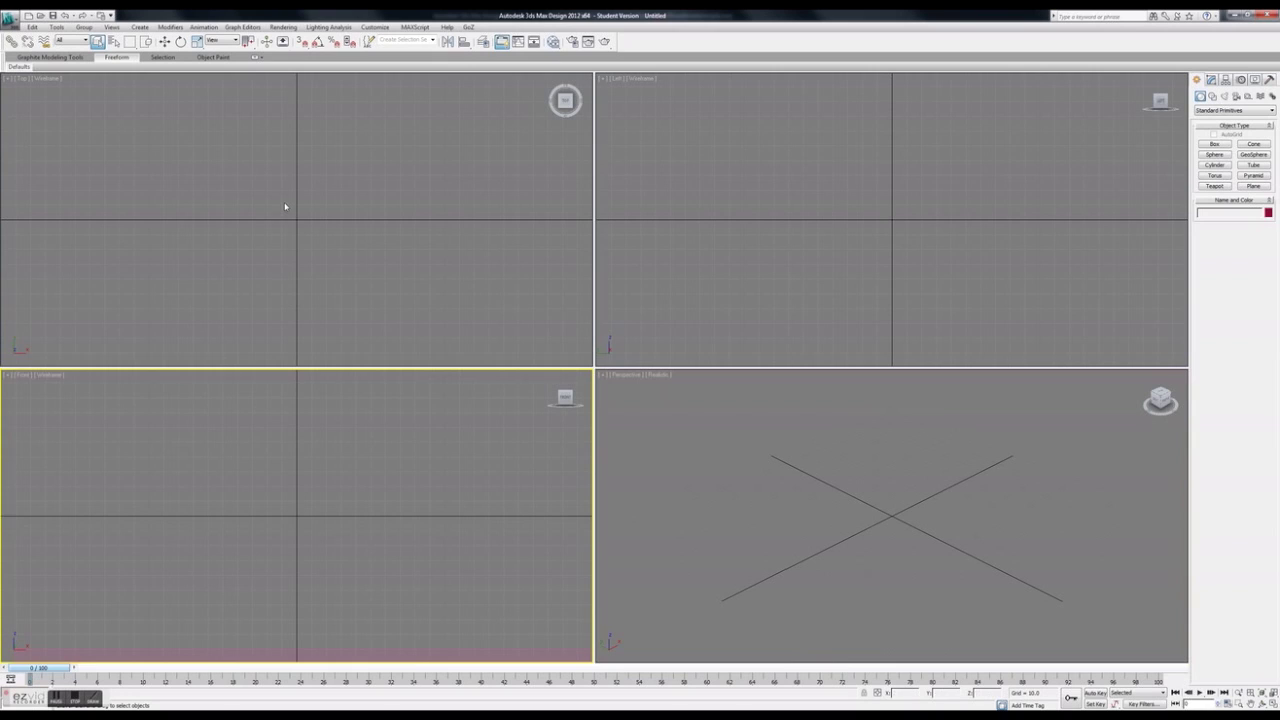
Switch to the open 3ds Max window containing the werewolf head example scene
{"action": "left_click", "coordinate": [641, 201]}
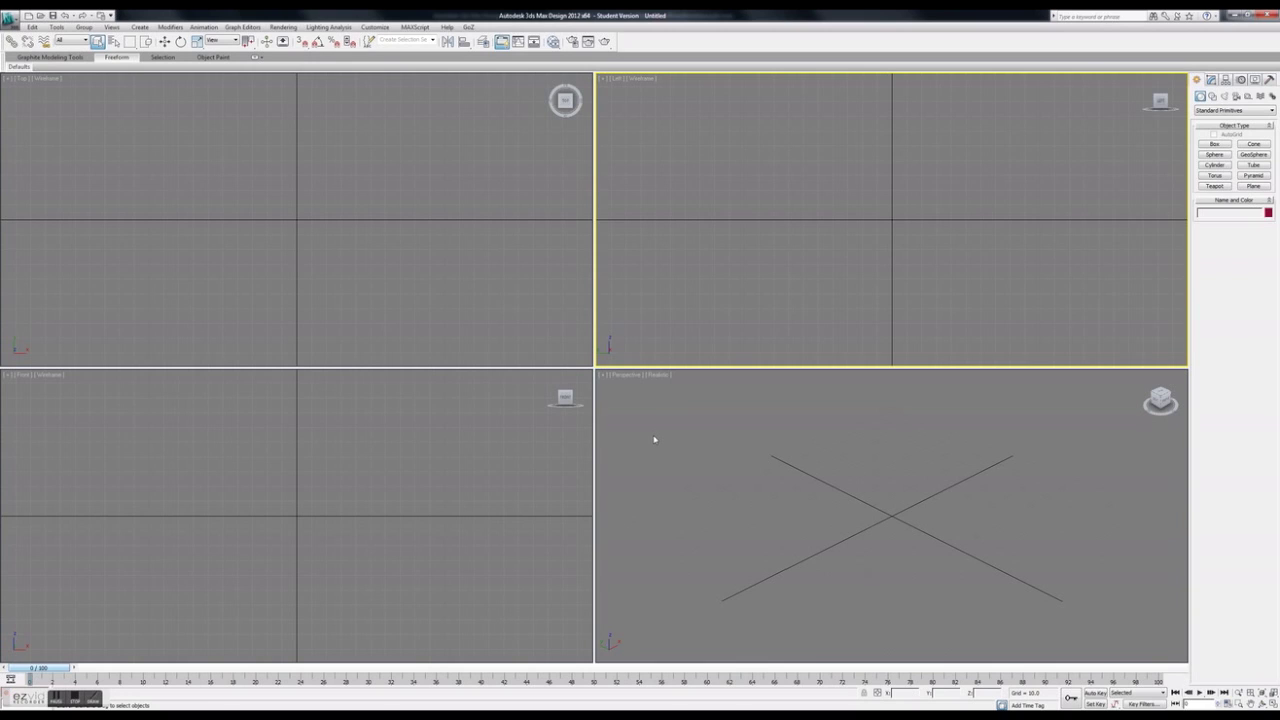
{"action": "left_click", "coordinate": [262, 716]}
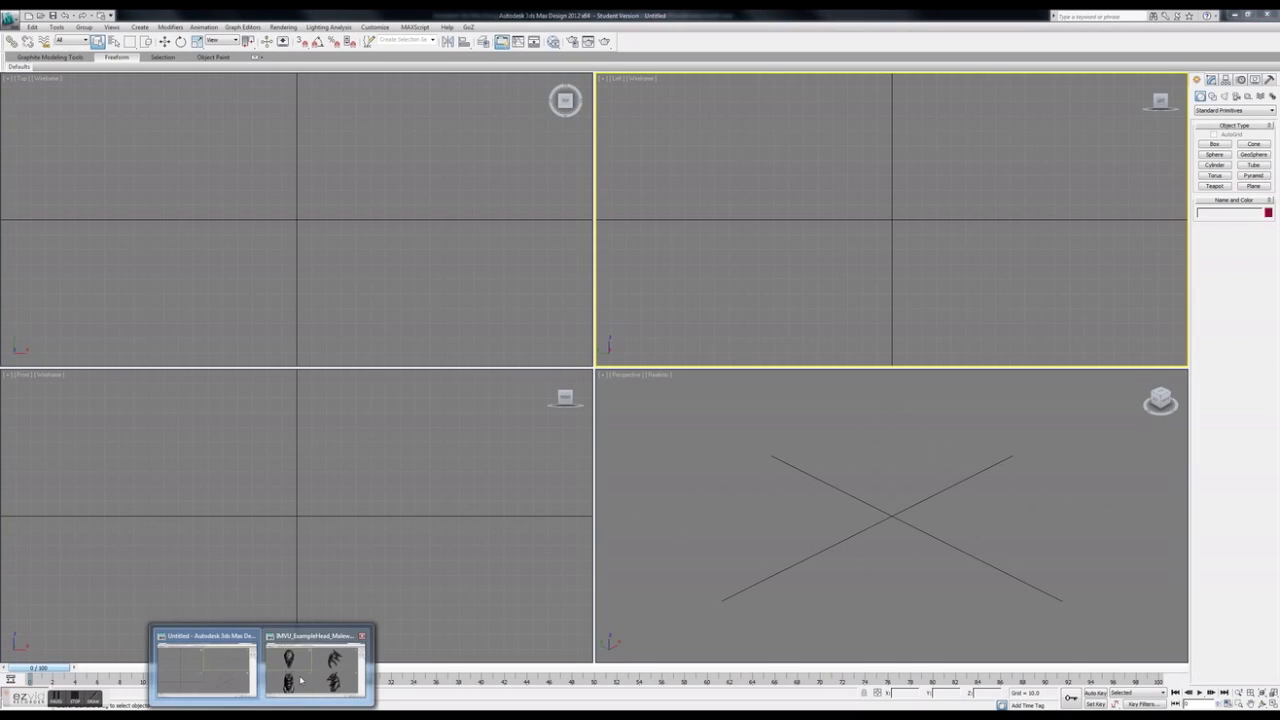
{"action": "left_click", "coordinate": [302, 680]}
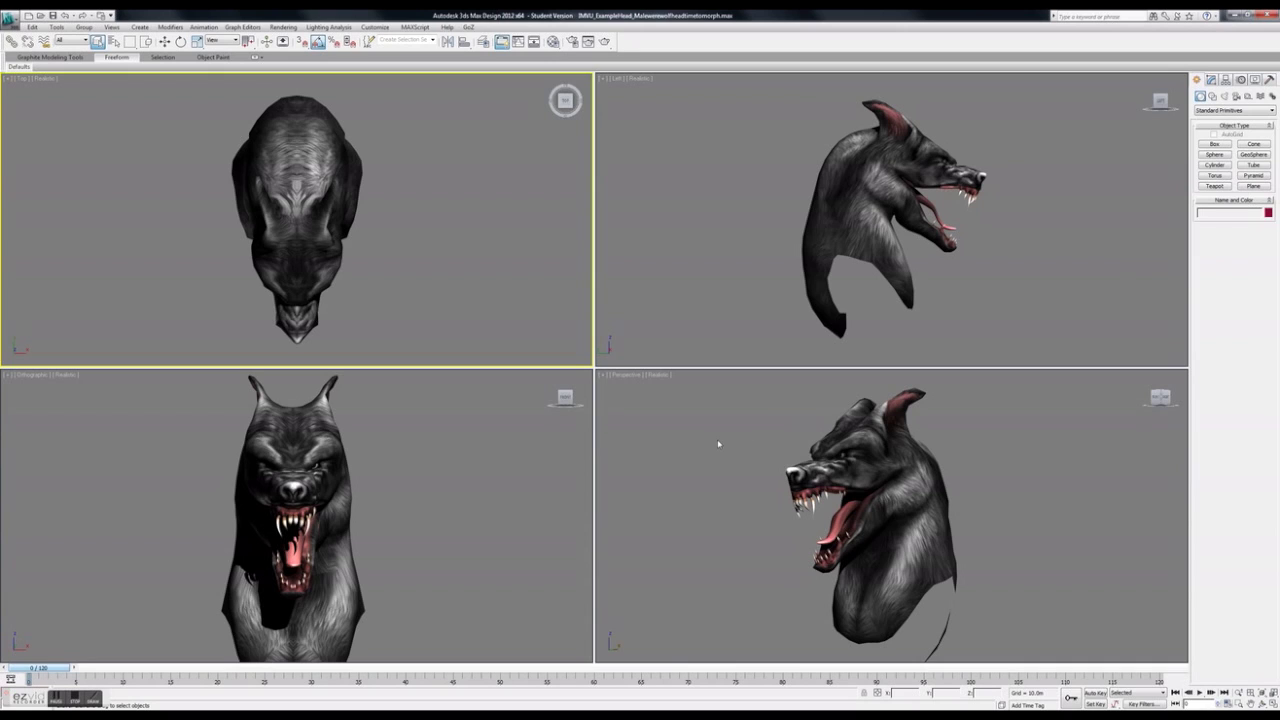
Activate the four viewports one after another without changing the werewolf head
{"action": "left_click", "coordinate": [703, 300]}
{"action": "left_click", "coordinate": [463, 443]}
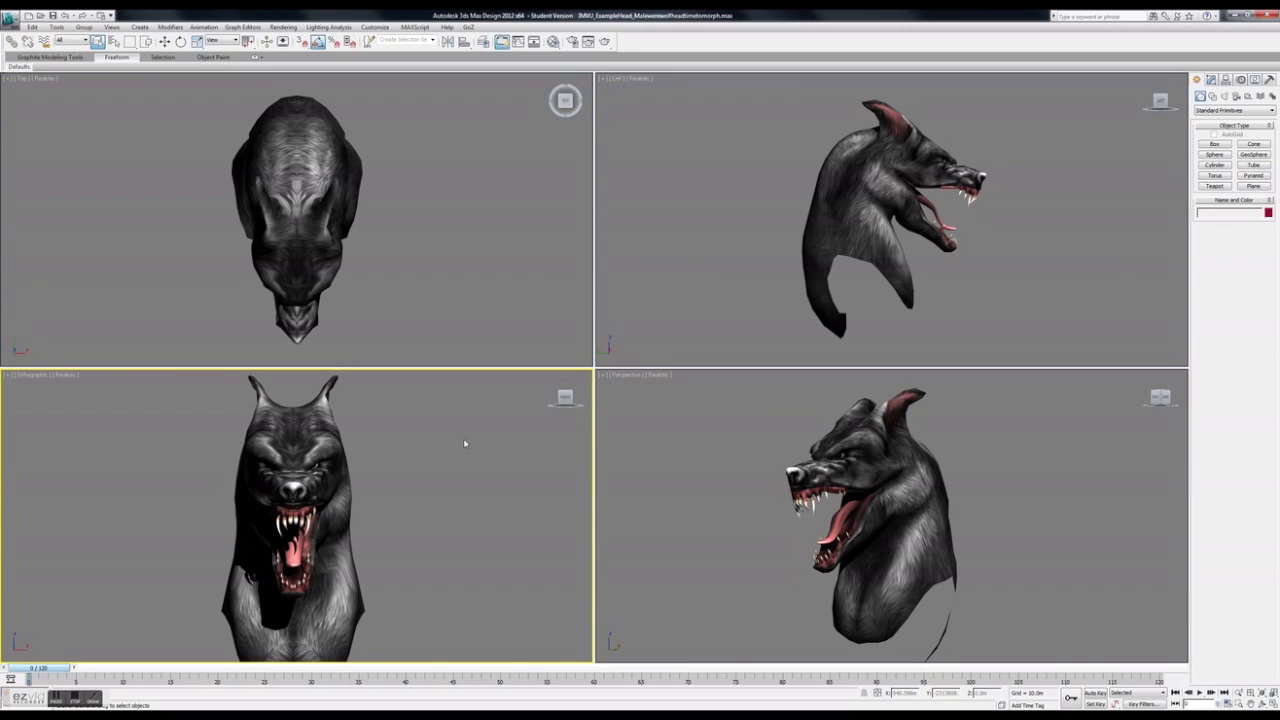
{"action": "left_click", "coordinate": [498, 278]}
{"action": "left_click", "coordinate": [666, 311]}
{"action": "left_click", "coordinate": [654, 428]}
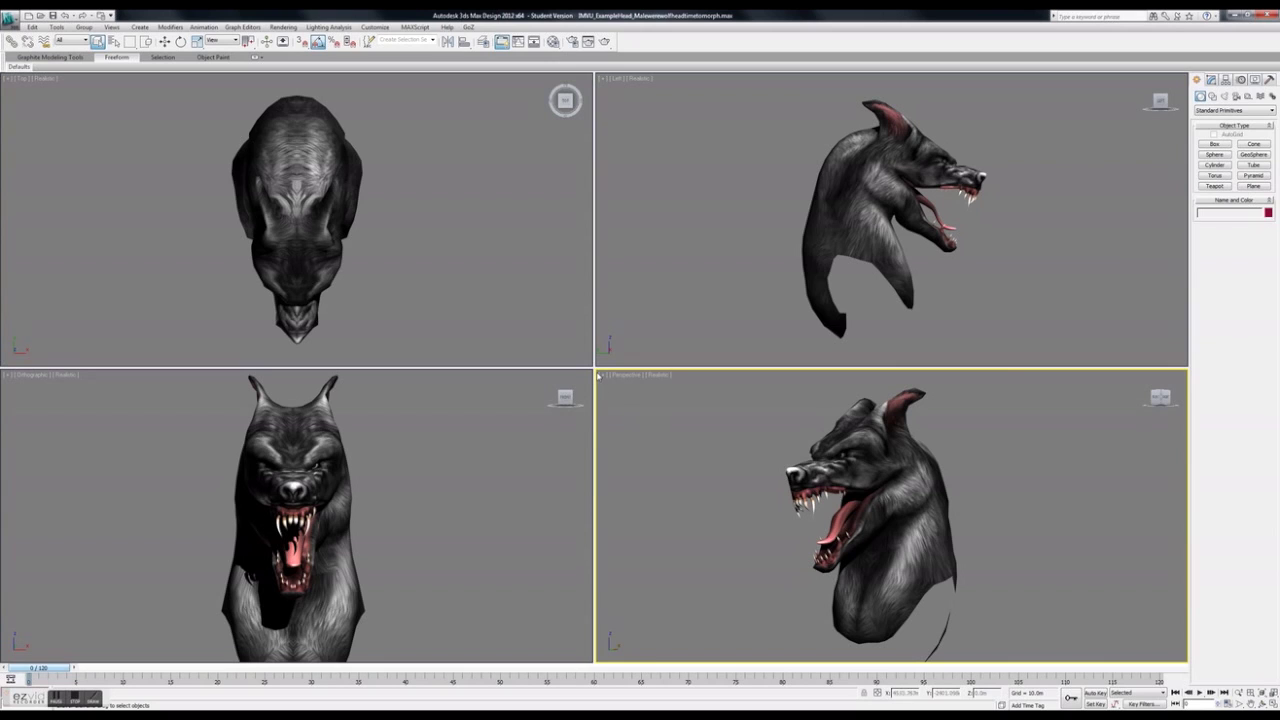
{"action": "left_click", "coordinate": [412, 407]}
{"action": "left_click", "coordinate": [475, 362]}
{"action": "left_click", "coordinate": [709, 319]}
{"action": "left_click", "coordinate": [663, 401]}
Maximize the orthographic front viewport of the werewolf head, and restore the four-viewport layout
{"action": "left_click", "coordinate": [521, 451]}
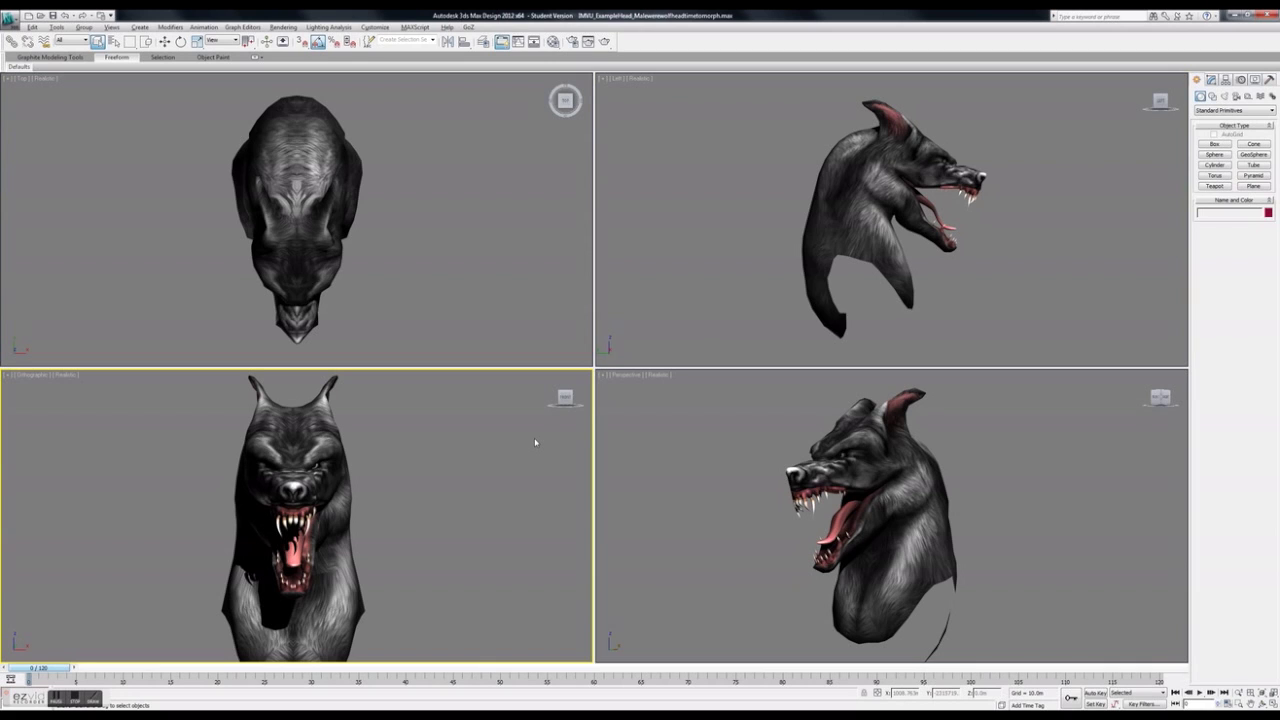
{"action": "key", "text": "alt+w"}
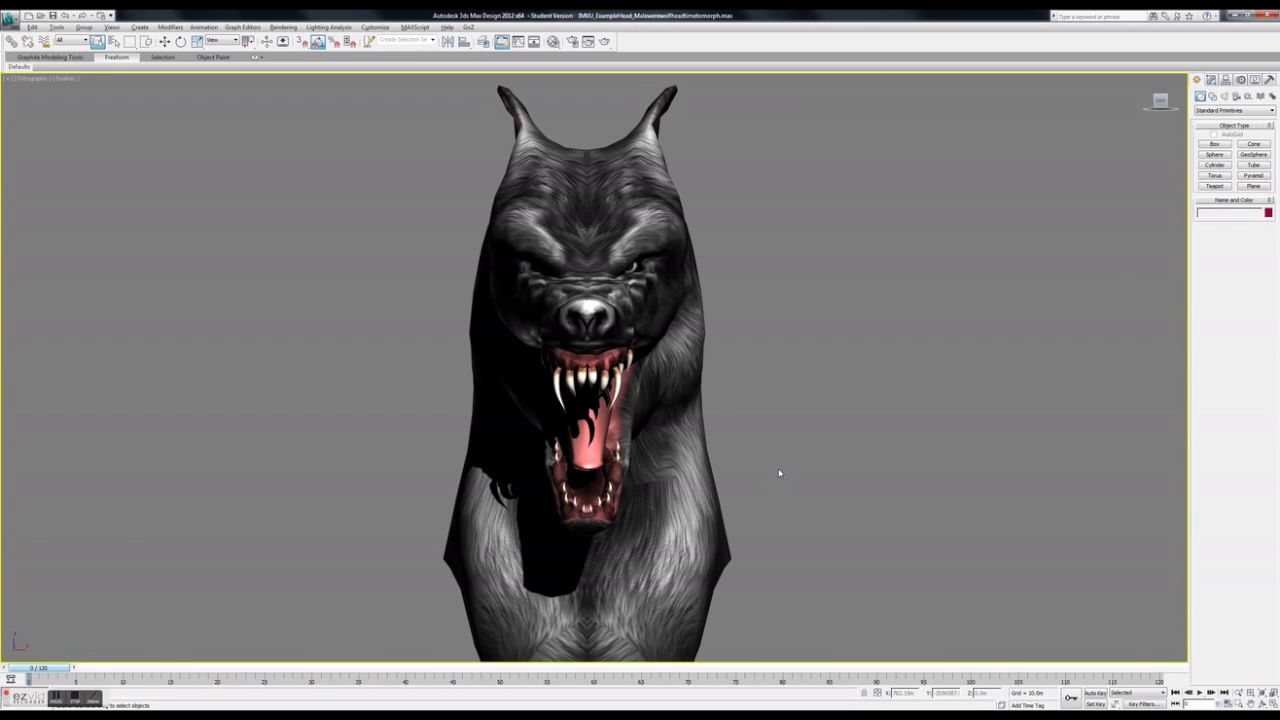
{"action": "key", "text": "alt+w"}
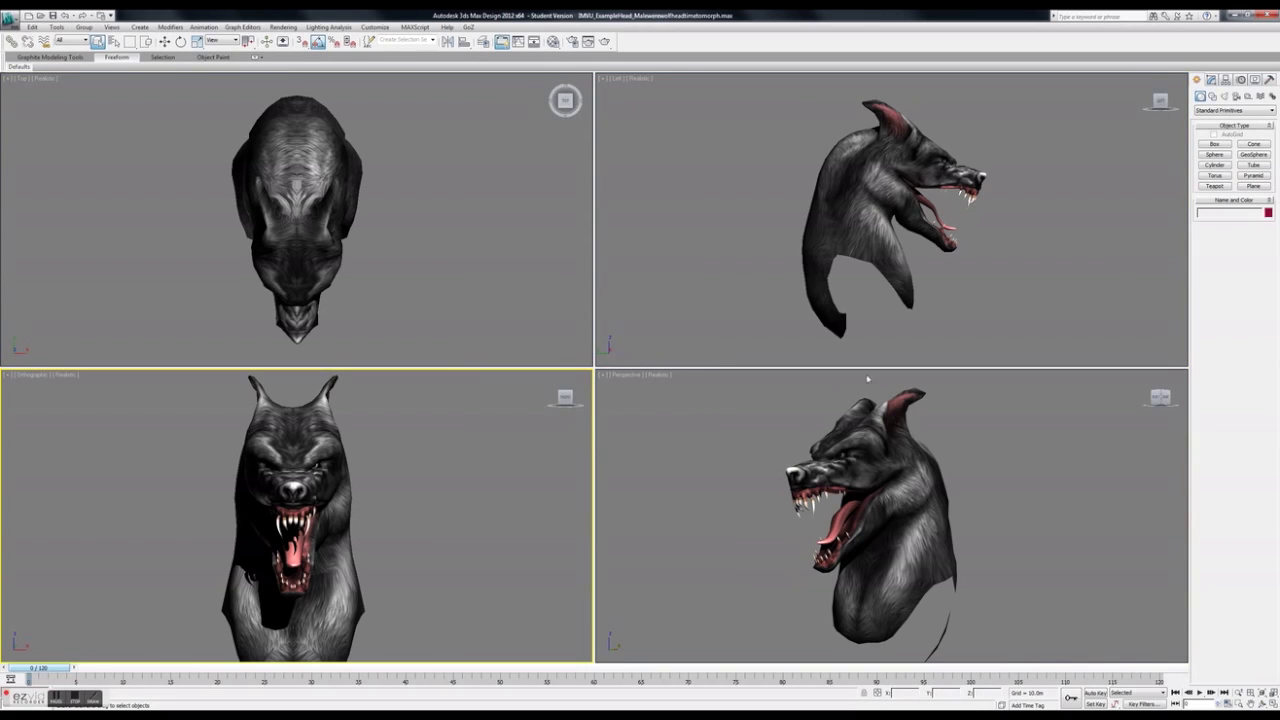
Maximize the Left viewport and orbit around the werewolf head until it is seen straight from the front
{"action": "left_click", "coordinate": [733, 267]}
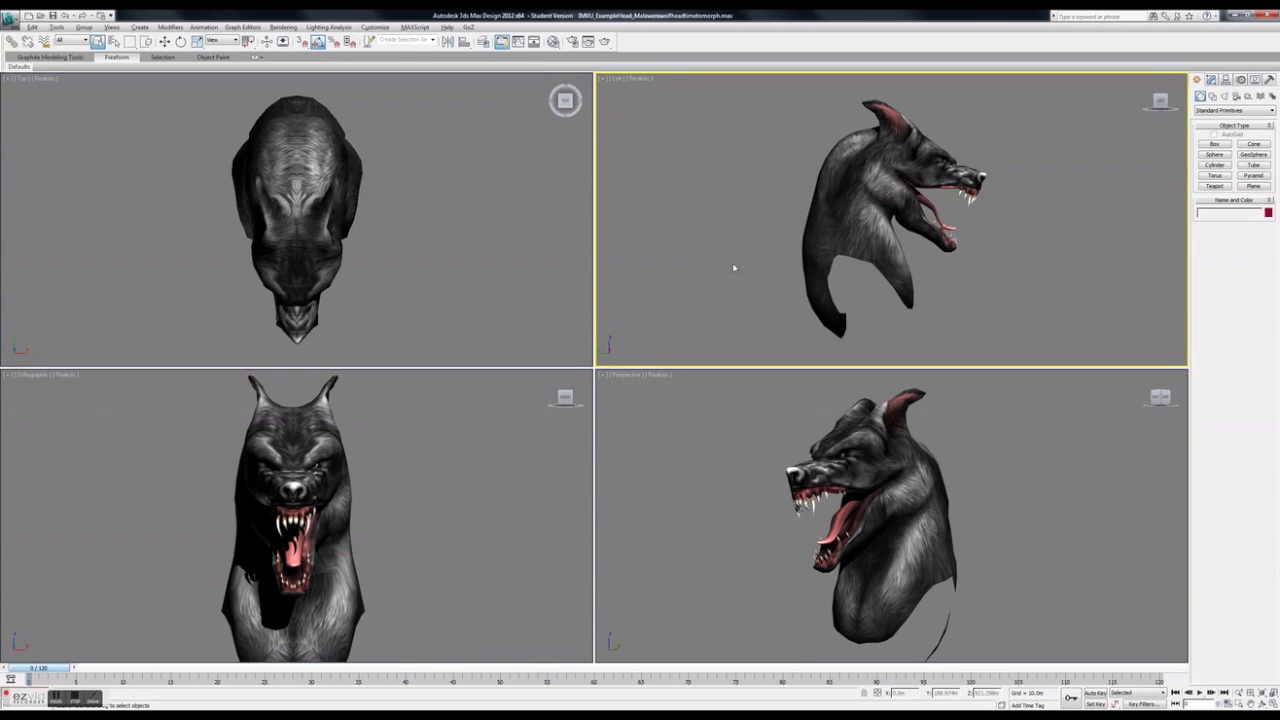
{"action": "key", "text": "alt+w"}
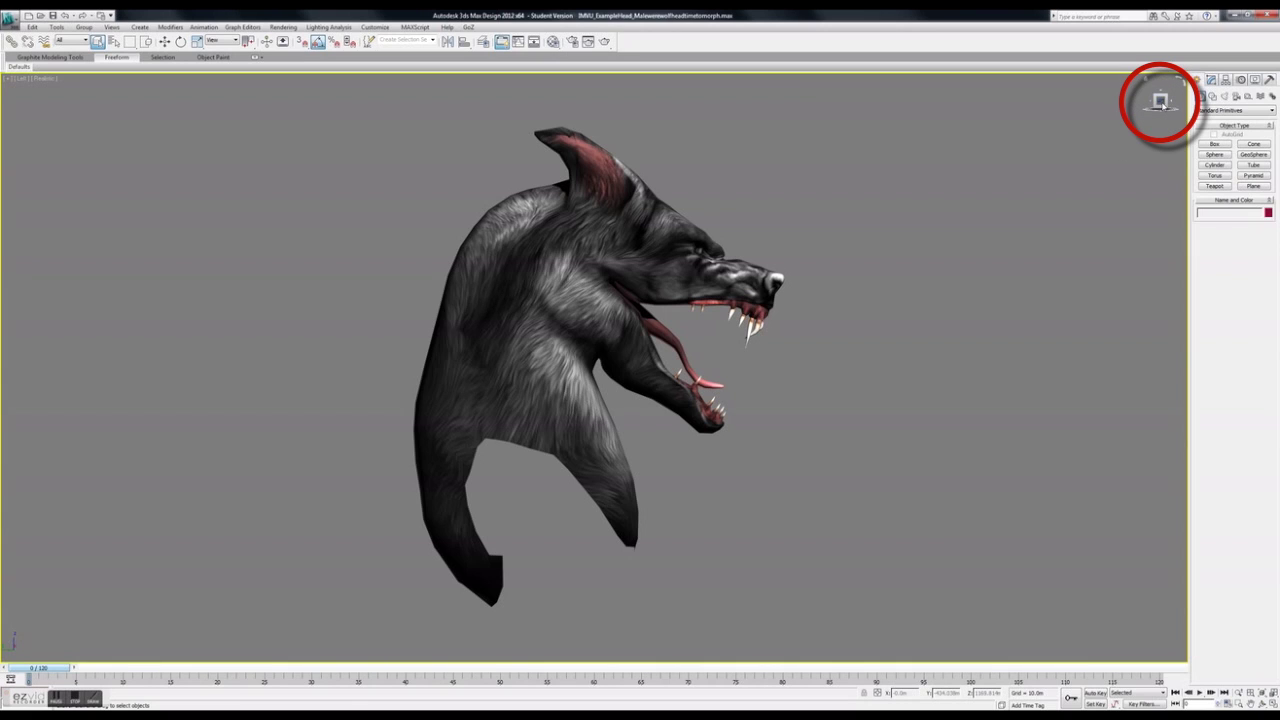
{"action": "mouse_move", "coordinate": [1160, 100]}
{"action": "left_mouse_down"}
{"action": "mouse_move", "coordinate": [1180, 100]}
{"action": "mouse_move", "coordinate": [1125, 103]}
{"action": "mouse_move", "coordinate": [1167, 104]}
{"action": "mouse_move", "coordinate": [1138, 108]}
{"action": "left_mouse_up"}
{"action": "middle_click_drag", "start_coordinate": [540, 420], "coordinate": [725, 425], "text": "alt"}
{"action": "left_click", "coordinate": [1159, 100]}
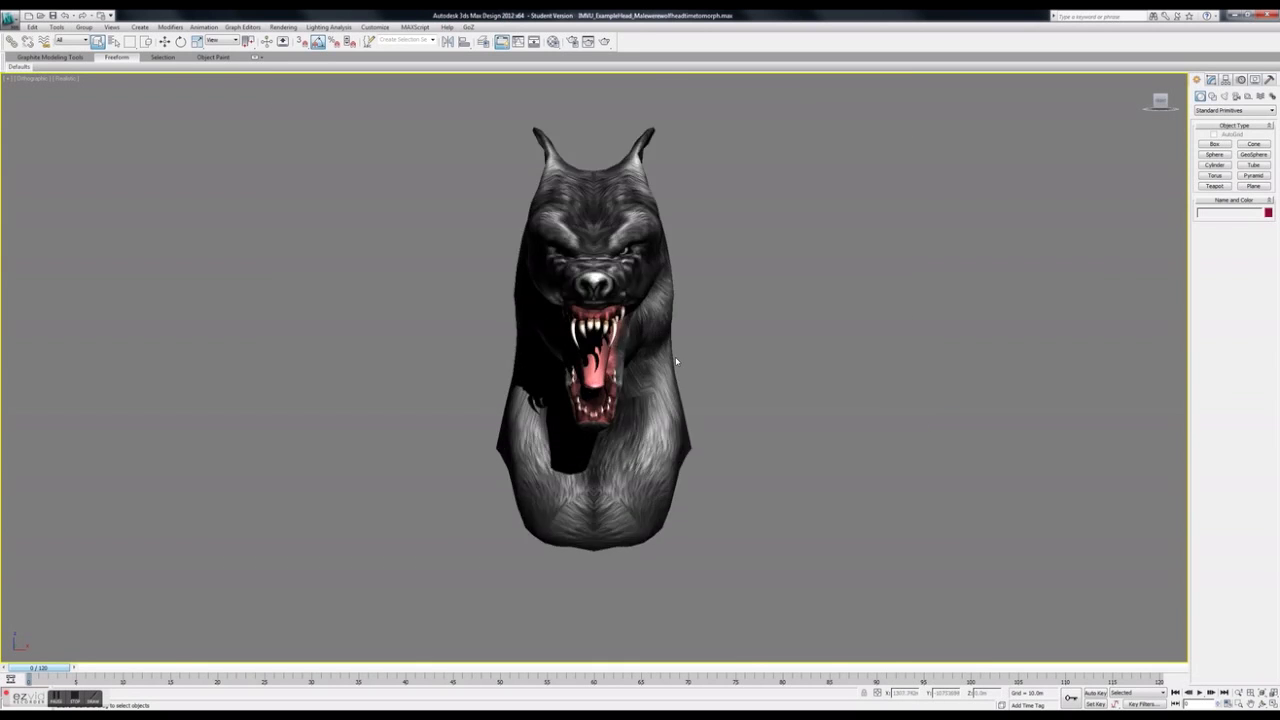
Zoom in and out repeatedly on the werewolf head in the maximized viewport, ending zoomed out
{"action": "scroll", "coordinate": [676, 361], "scroll_direction": "up", "scroll_amount": 7}
{"action": "scroll", "coordinate": [676, 361], "scroll_direction": "down", "scroll_amount": 9}
{"action": "scroll", "coordinate": [676, 361], "scroll_direction": "up", "scroll_amount": 9}
{"action": "scroll", "coordinate": [676, 361], "scroll_direction": "down", "scroll_amount": 10}
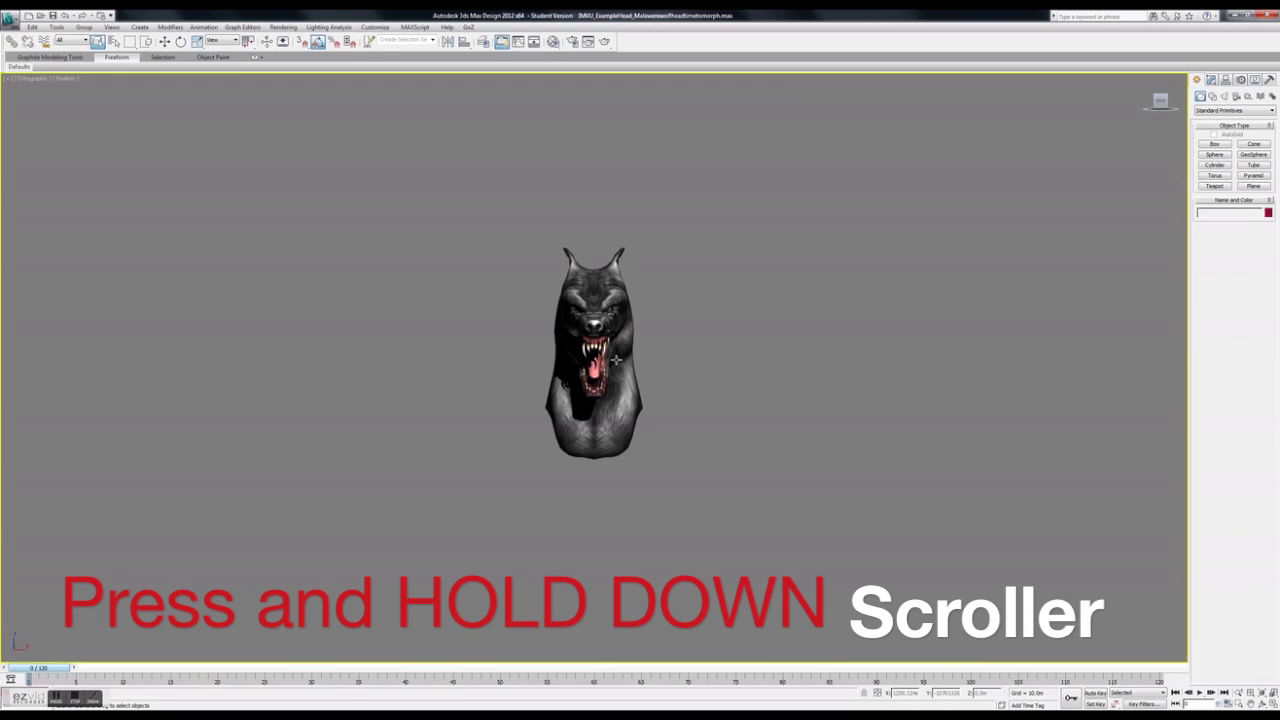
Pan the werewolf head around the maximized viewport, and zoom in until it fills the view
{"action": "middle_click_drag", "start_coordinate": [617, 356], "coordinate": [537, 380]}
{"action": "middle_click_drag", "start_coordinate": [682, 341], "coordinate": [640, 348]}
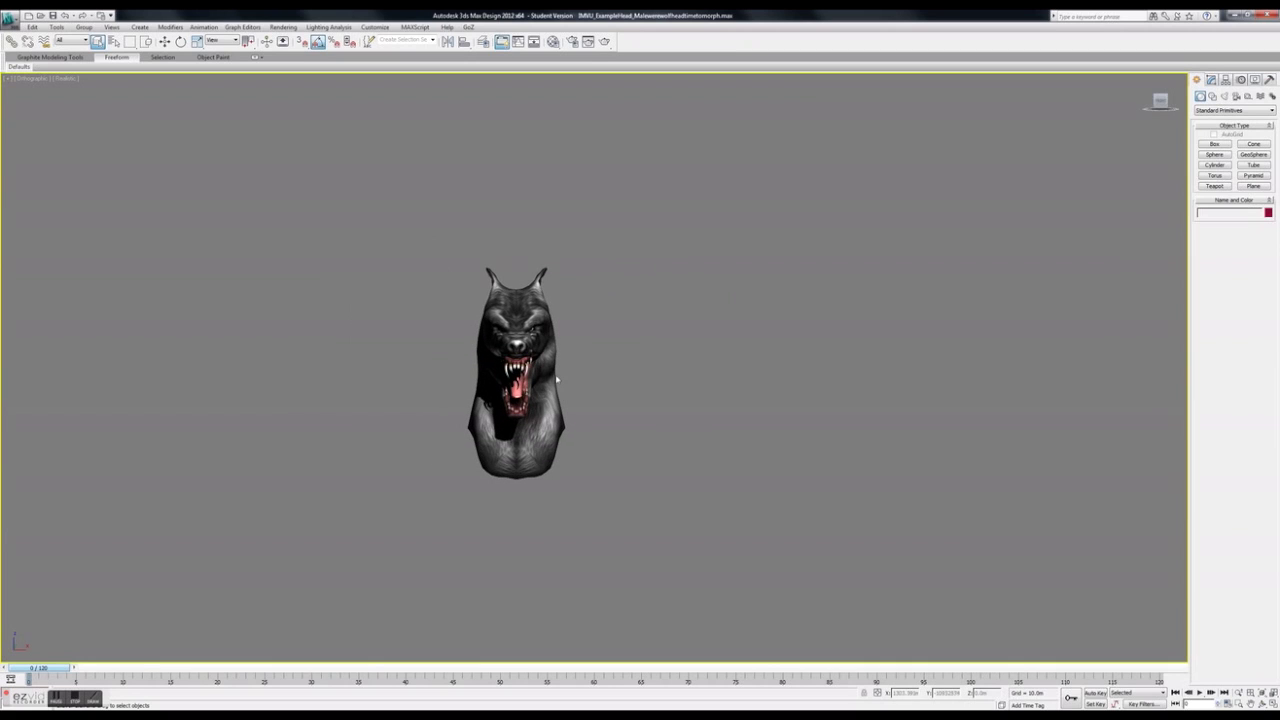
{"action": "middle_click_drag", "start_coordinate": [557, 382], "coordinate": [619, 397]}
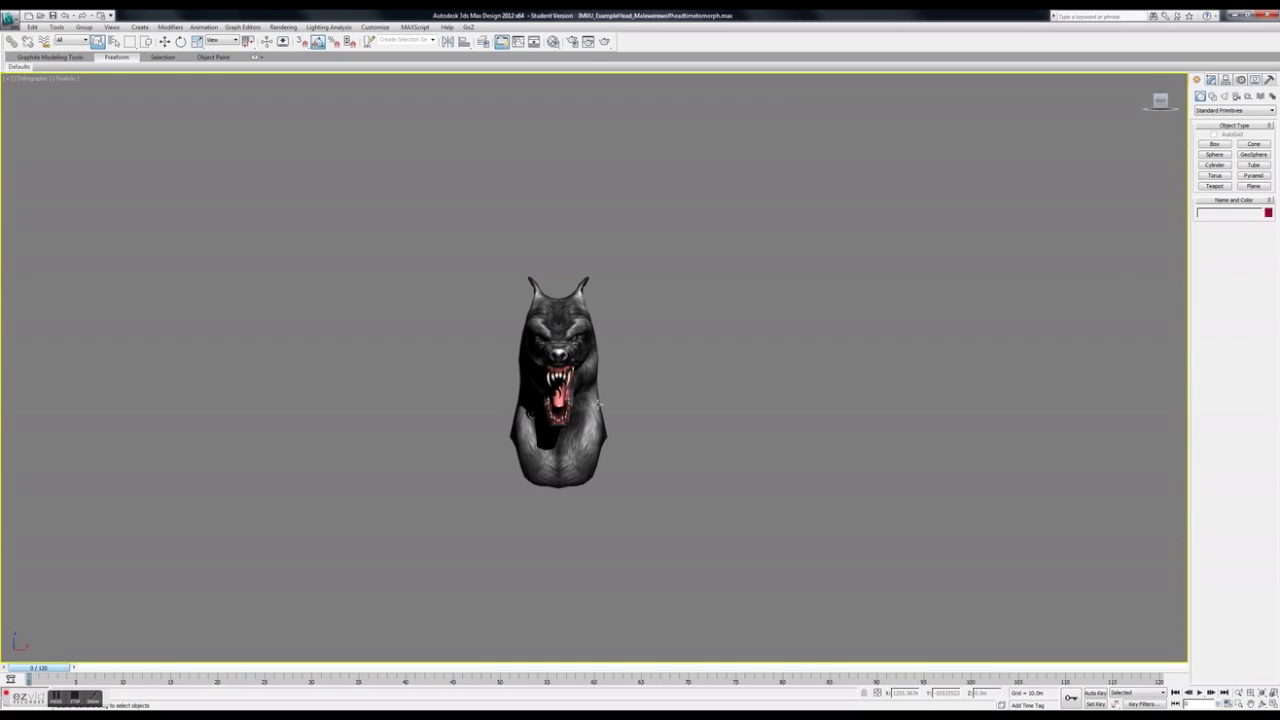
{"action": "middle_click_drag", "start_coordinate": [597, 403], "coordinate": [650, 395]}
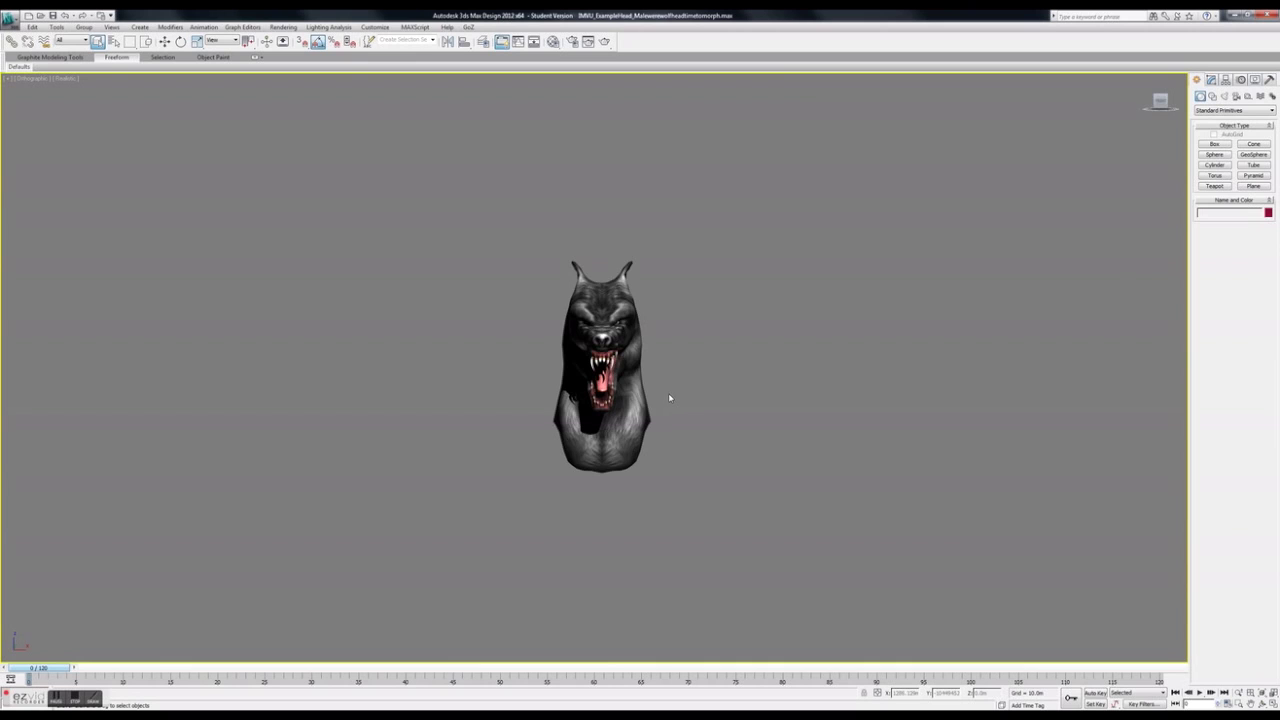
{"action": "scroll", "coordinate": [666, 398], "scroll_direction": "up", "scroll_amount": 3}
{"action": "middle_click_drag", "start_coordinate": [640, 415], "coordinate": [708, 414]}
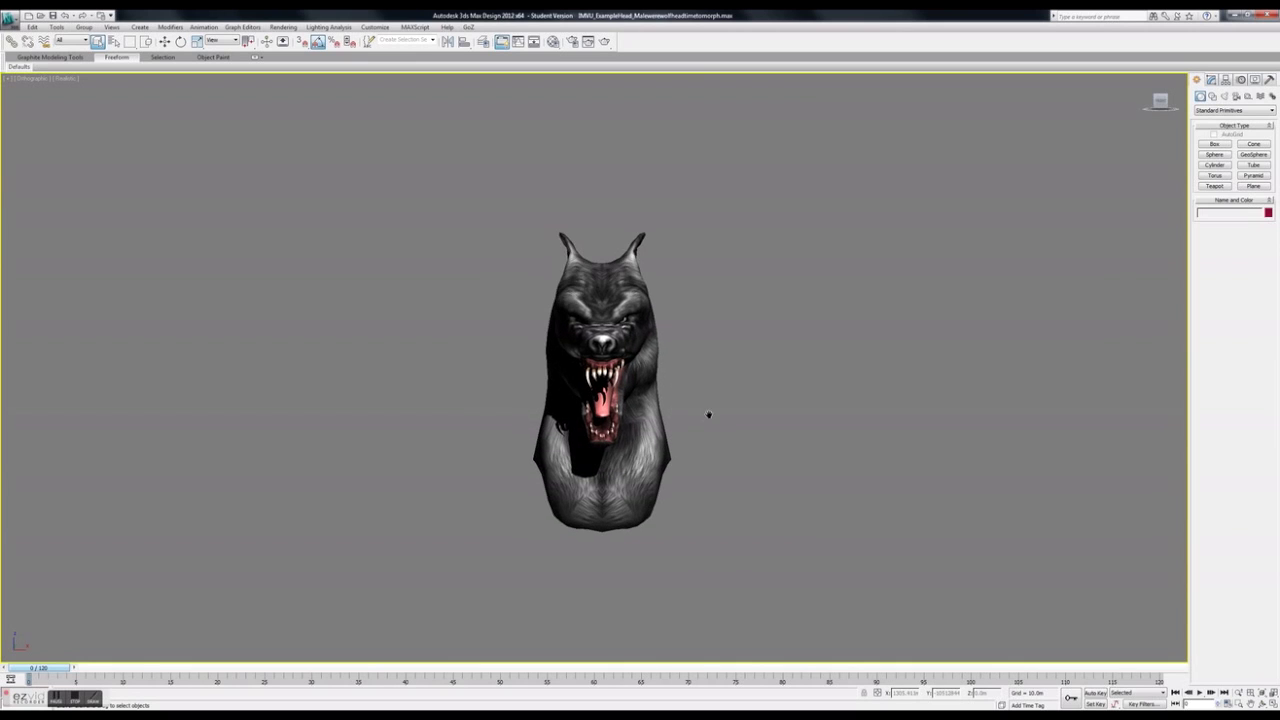
{"action": "scroll", "coordinate": [708, 414], "scroll_direction": "up", "scroll_amount": 4}
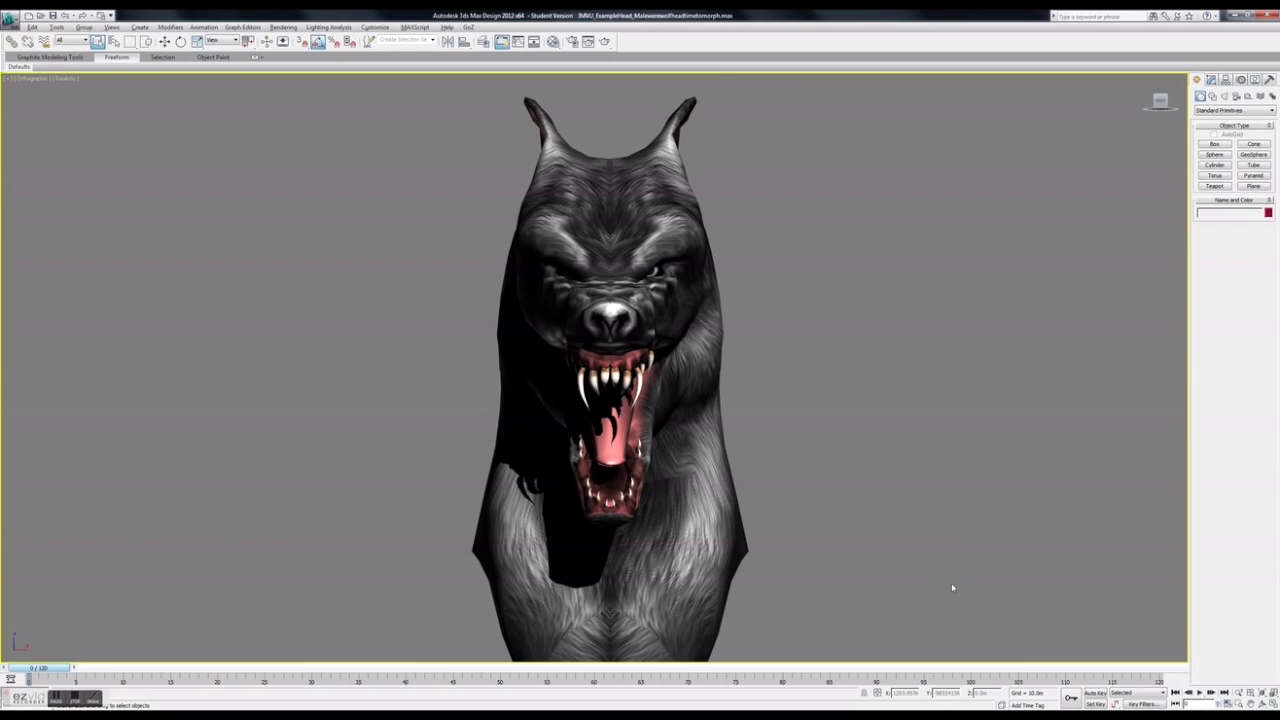
Restore the four-viewport layout and adjust the zoom of all viewports together with Zoom All
{"action": "key", "text": "alt+w"}
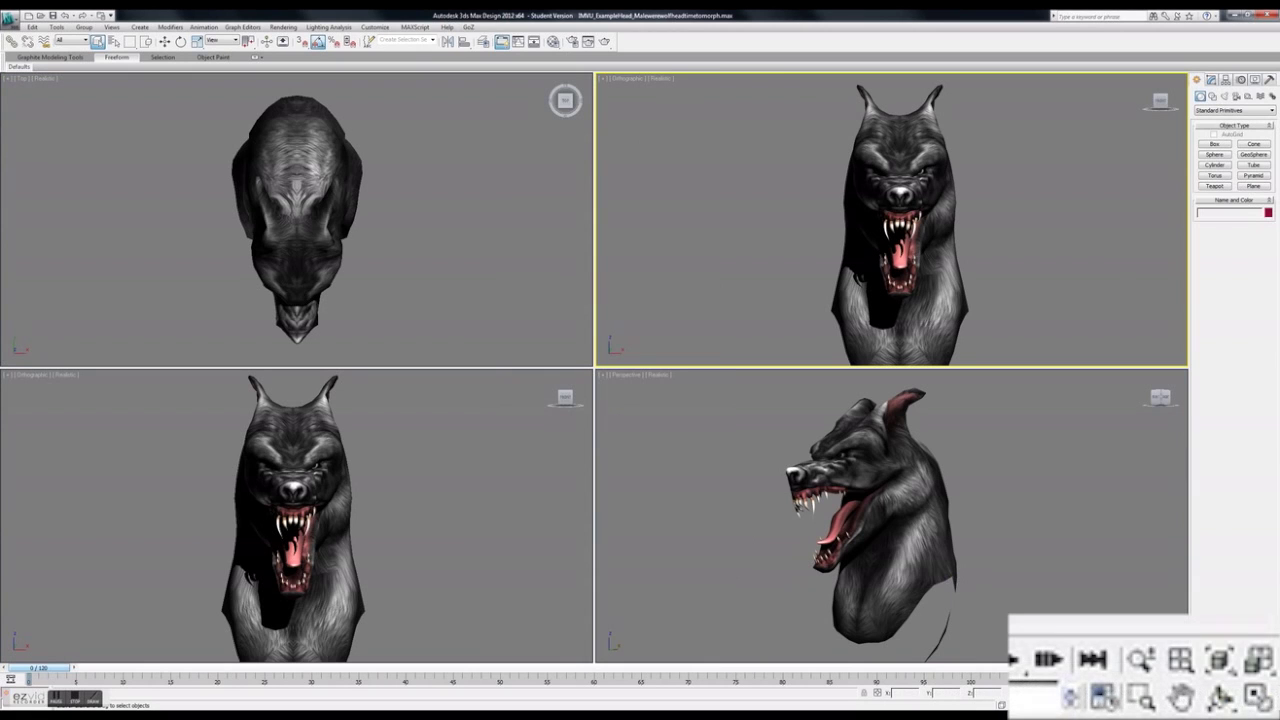
{"action": "left_click", "coordinate": [1184, 664]}
{"action": "mouse_move", "coordinate": [743, 450]}
{"action": "left_mouse_down"}
{"action": "mouse_move", "coordinate": [749, 494]}
{"action": "mouse_move", "coordinate": [752, 405]}
{"action": "mouse_move", "coordinate": [750, 445]}
{"action": "mouse_move", "coordinate": [757, 425]}
{"action": "mouse_move", "coordinate": [763, 441]}
{"action": "left_mouse_up"}
Adjust the zoom of the Perspective, front orthographic and Top viewports individually with the Zoom tool
{"action": "left_click", "coordinate": [1142, 660]}
{"action": "mouse_move", "coordinate": [729, 507]}
{"action": "left_mouse_down"}
{"action": "mouse_move", "coordinate": [738, 526]}
{"action": "mouse_move", "coordinate": [735, 491]}
{"action": "mouse_move", "coordinate": [733, 505]}
{"action": "left_mouse_up"}
{"action": "left_click_drag", "start_coordinate": [492, 493], "coordinate": [486, 476]}
{"action": "mouse_move", "coordinate": [386, 212]}
{"action": "left_mouse_down"}
{"action": "mouse_move", "coordinate": [386, 274]}
{"action": "mouse_move", "coordinate": [384, 228]}
{"action": "left_mouse_up"}
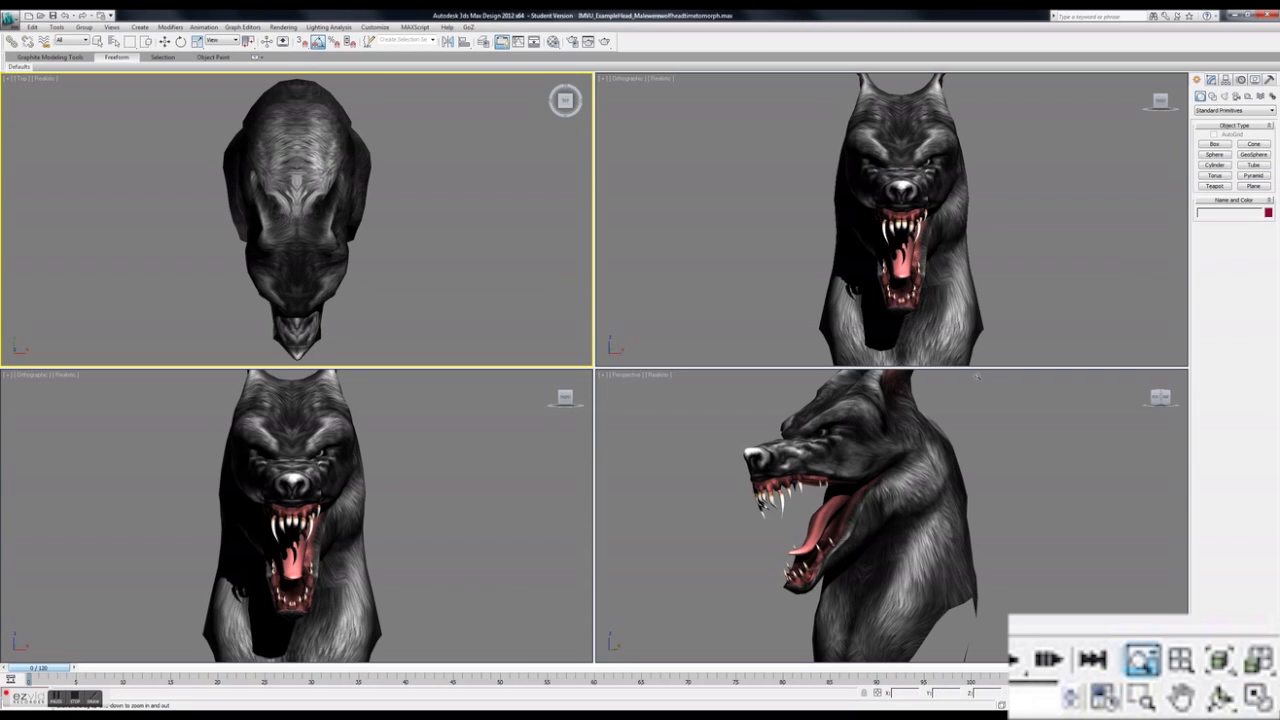
Apply Zoom Extents to the Top viewport, and fit the werewolf head in every viewport with Zoom Extents All
{"action": "left_click", "coordinate": [1222, 662]}
{"action": "left_click", "coordinate": [1222, 662]}
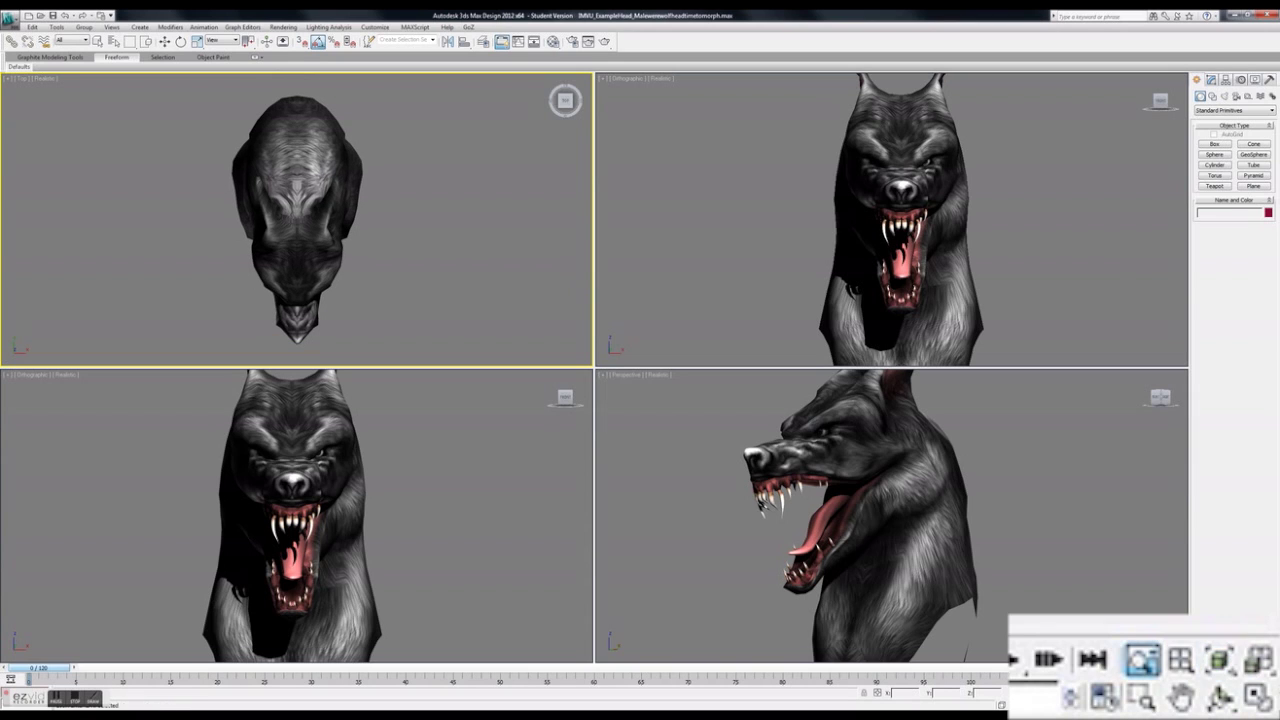
{"action": "left_click", "coordinate": [1258, 662]}
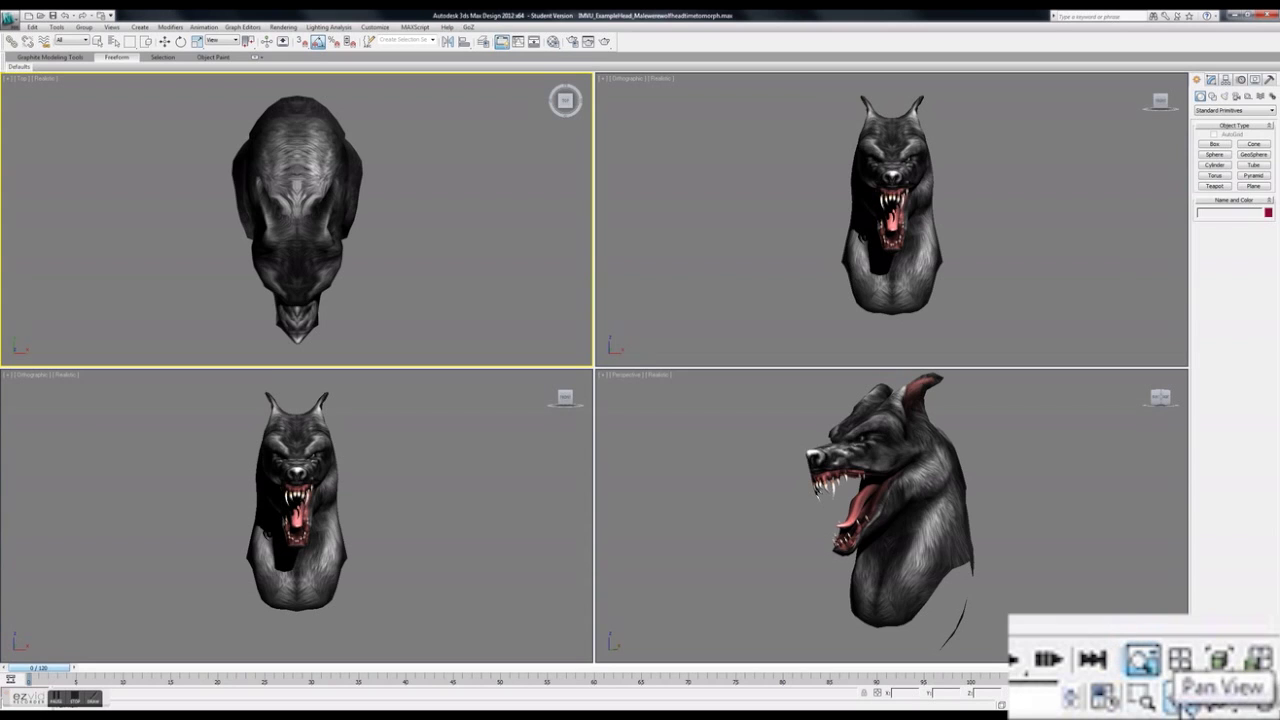
Shift the werewolf head sideways within the Perspective viewport using Pan View
{"action": "left_click", "coordinate": [1182, 700]}
{"action": "mouse_move", "coordinate": [925, 510]}
{"action": "left_mouse_down"}
{"action": "mouse_move", "coordinate": [805, 500]}
{"action": "mouse_move", "coordinate": [920, 505]}
{"action": "mouse_move", "coordinate": [753, 475]}
{"action": "mouse_move", "coordinate": [860, 486]}
{"action": "mouse_move", "coordinate": [915, 512]}
{"action": "mouse_move", "coordinate": [886, 513]}
{"action": "mouse_move", "coordinate": [921, 499]}
{"action": "left_mouse_up"}
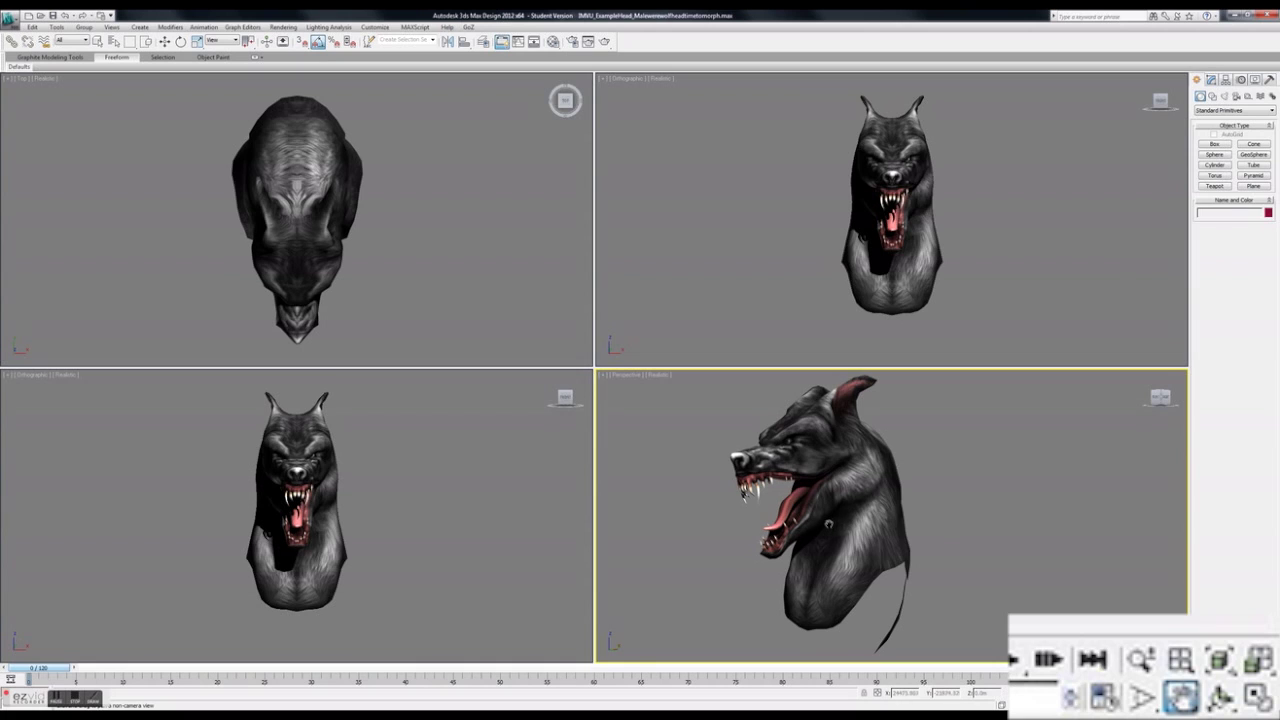